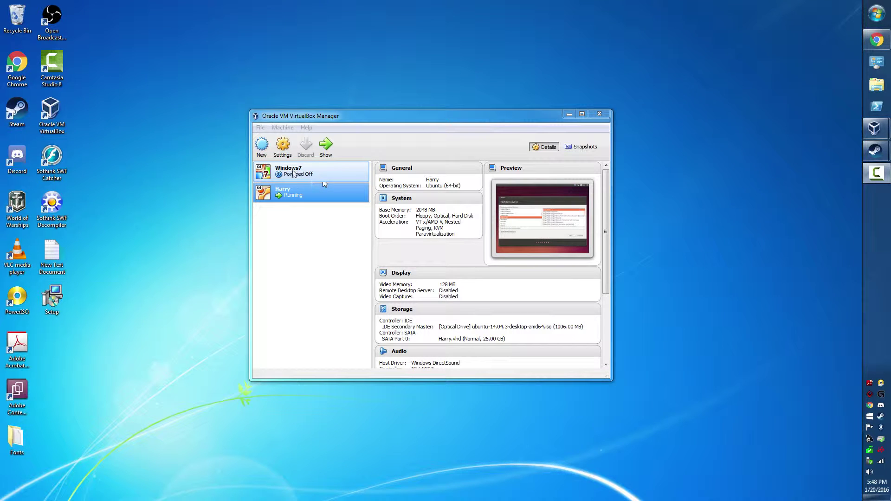
Step: Start creating a new virtual machine in Expert Mode and name it Tom
click(263, 156)
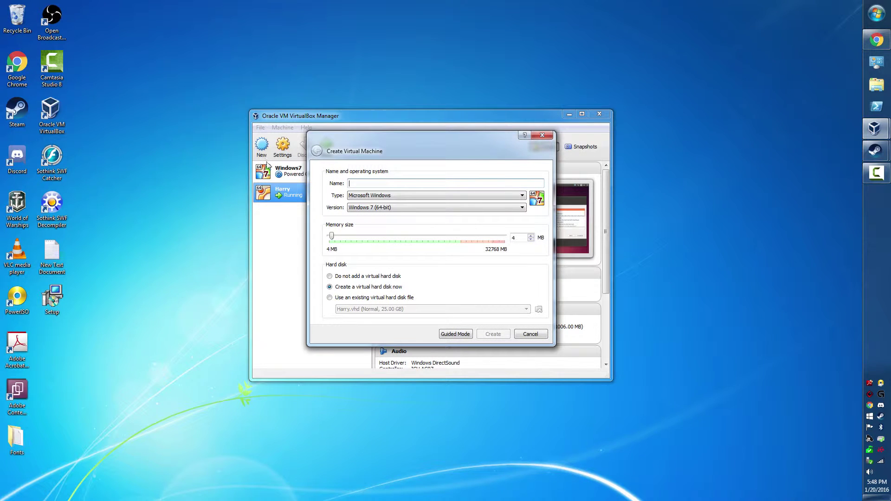
click(454, 334)
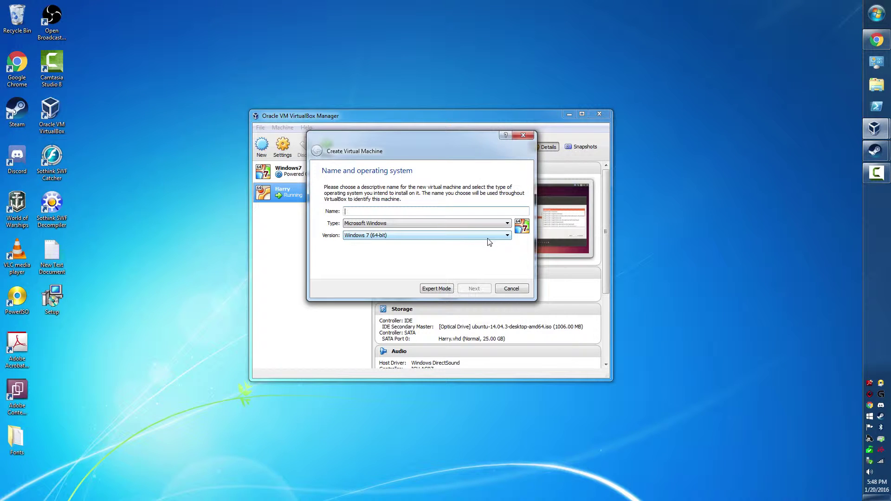
click(432, 288)
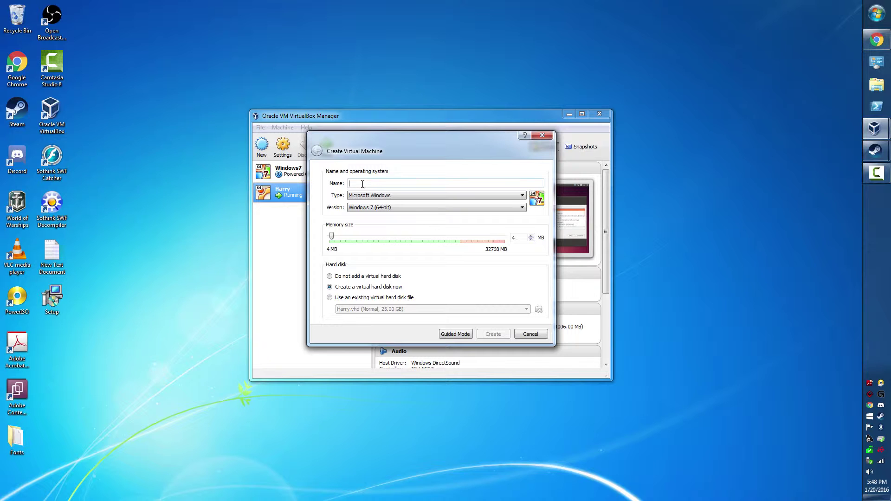
text(Tom)
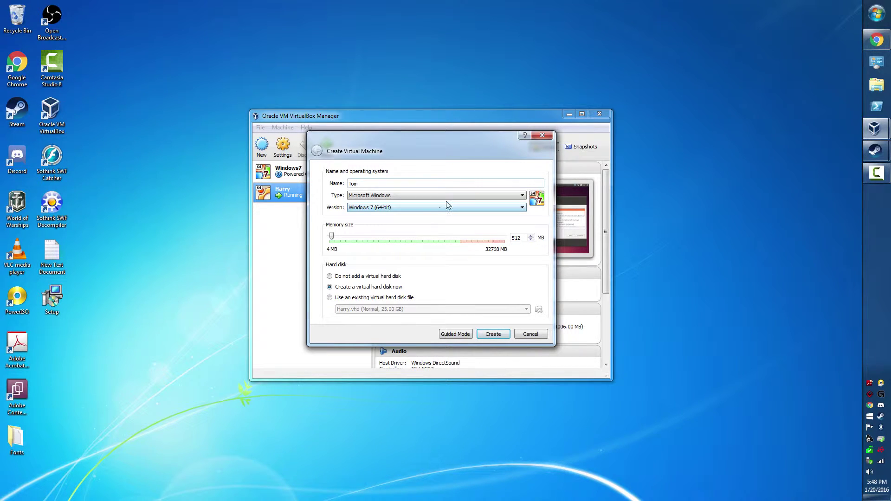
Step: Set the machine's type to Linux, version to Ubuntu (64-bit) and memory to 2048 MB, and proceed to creating its hard disk
click(404, 195)
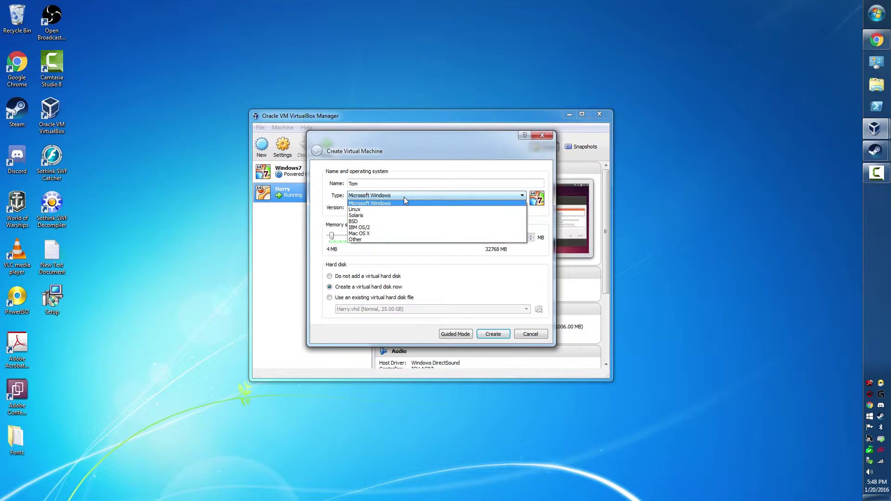
click(395, 212)
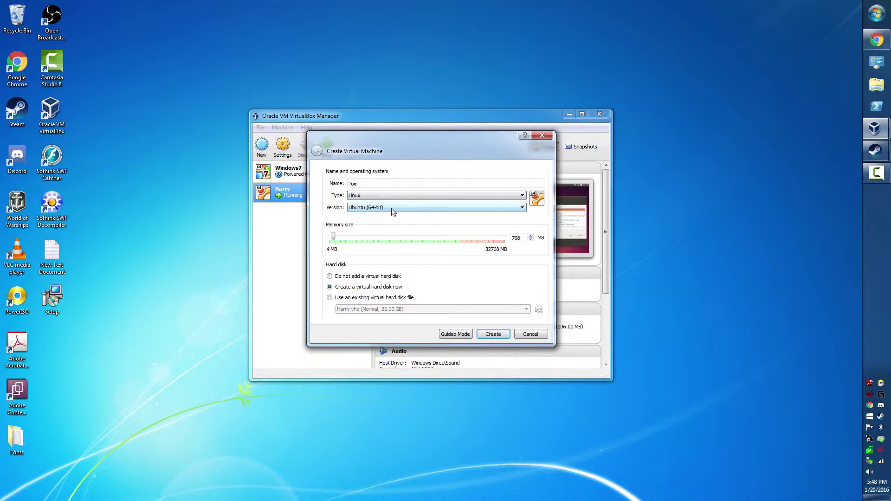
click(392, 210)
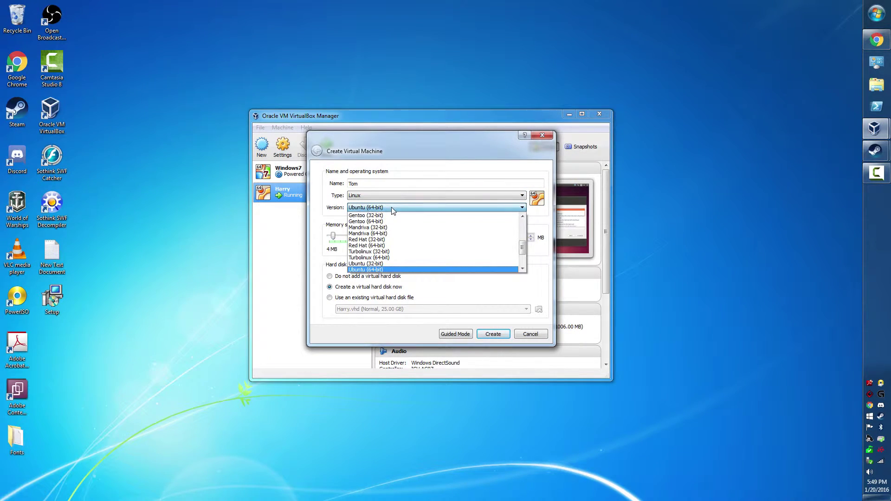
click(380, 270)
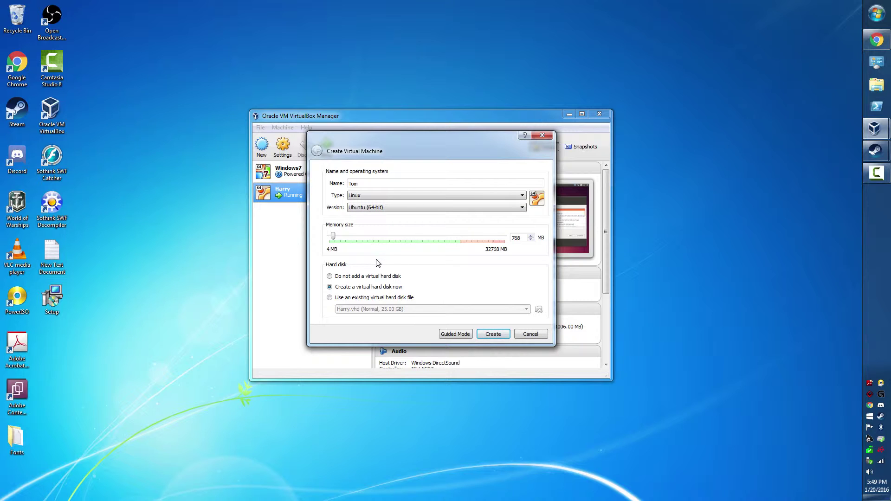
mouse_move(333, 236)
mouse_down()
mouse_move(350, 238)
mouse_move(341, 237)
mouse_up()
click(492, 335)
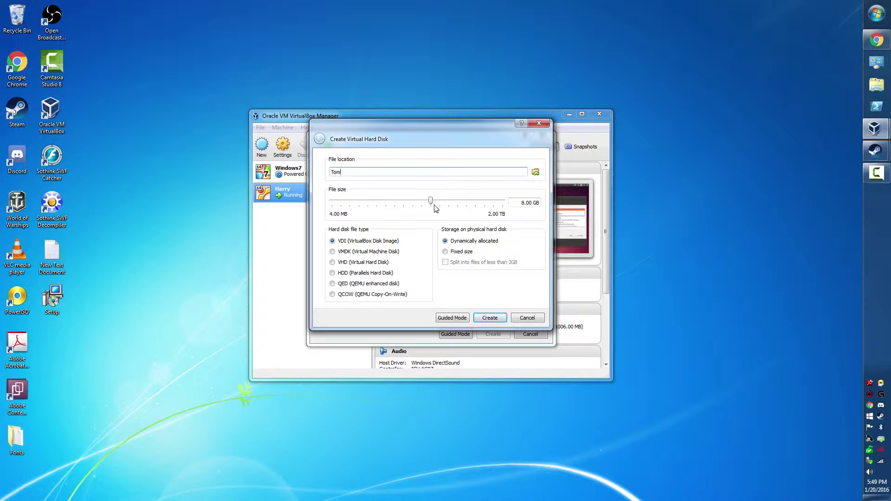
Step: Create a dynamically allocated virtual hard disk for Tom with a size of 25.39 GB and the VHD file type
drag(431, 201, 446, 204)
click(522, 204)
key(BackSpace)
text(5)
key(BackSpace)
key(BackSpace)
text(25)
click(332, 262)
click(490, 319)
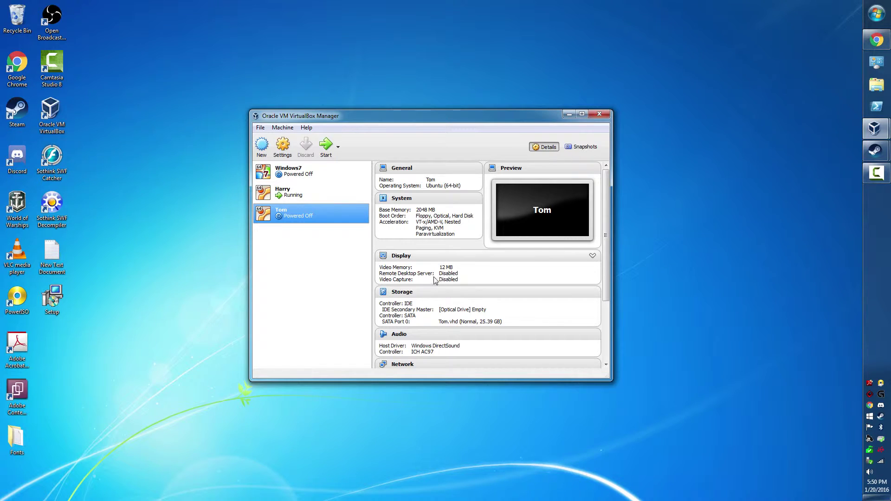
Step: Set Tom's video memory to 128 MB and enable 3D acceleration in the display settings
click(402, 256)
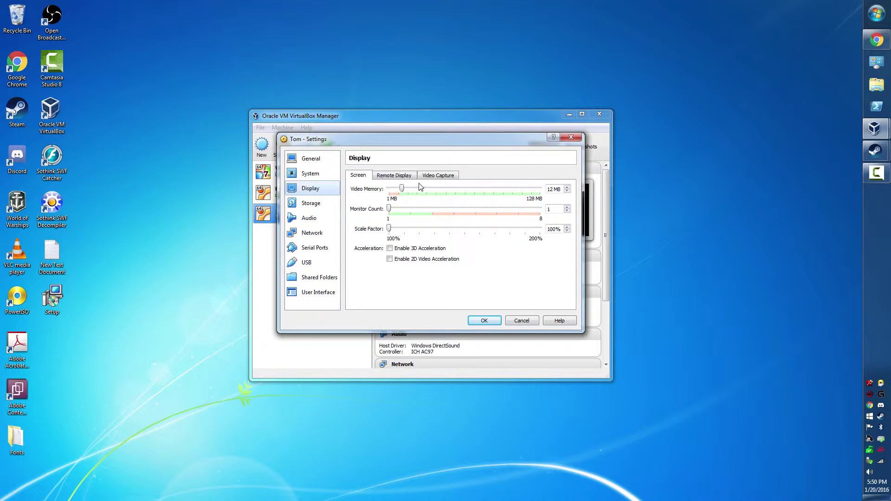
click(402, 191)
drag(402, 191, 444, 193)
drag(443, 190, 549, 201)
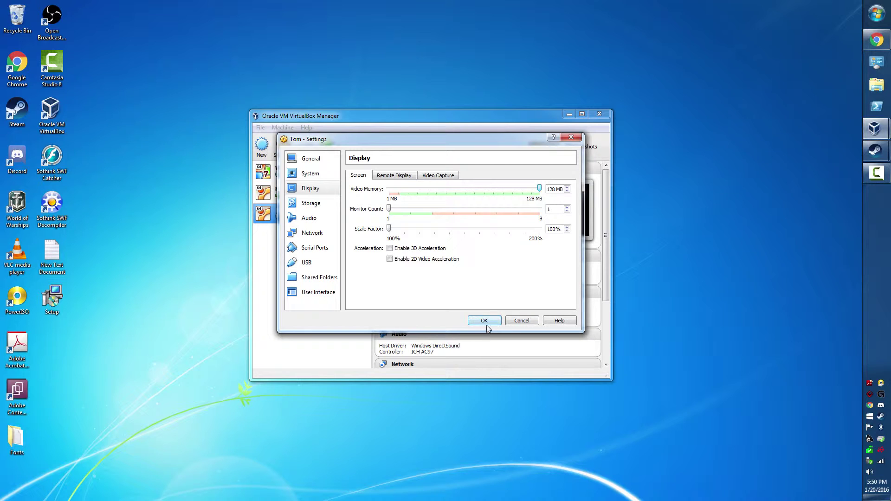
click(410, 251)
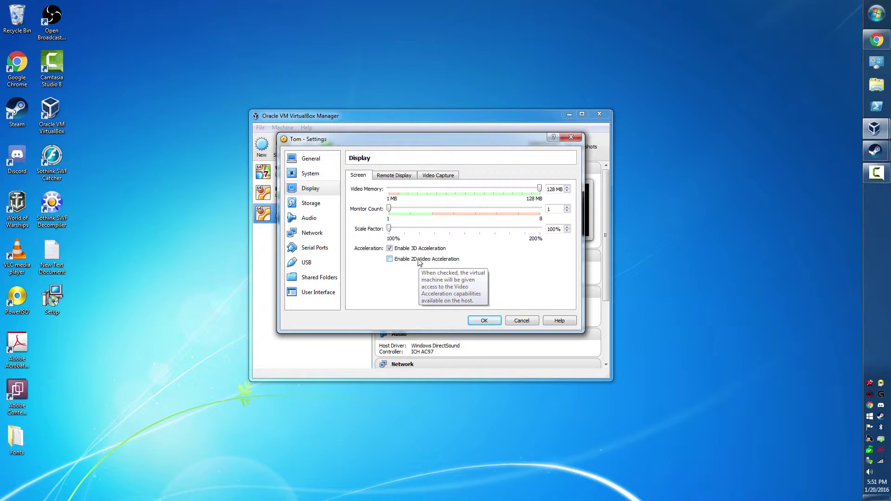
click(489, 320)
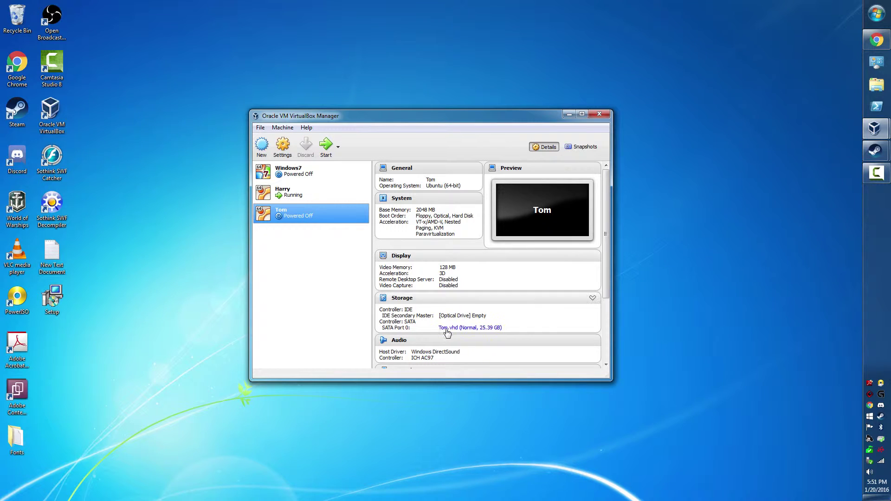
Step: Load ubuntu-14.04.3-desktop-amd64.iso into Tom's empty optical drive
scroll(435, 326, down, 3)
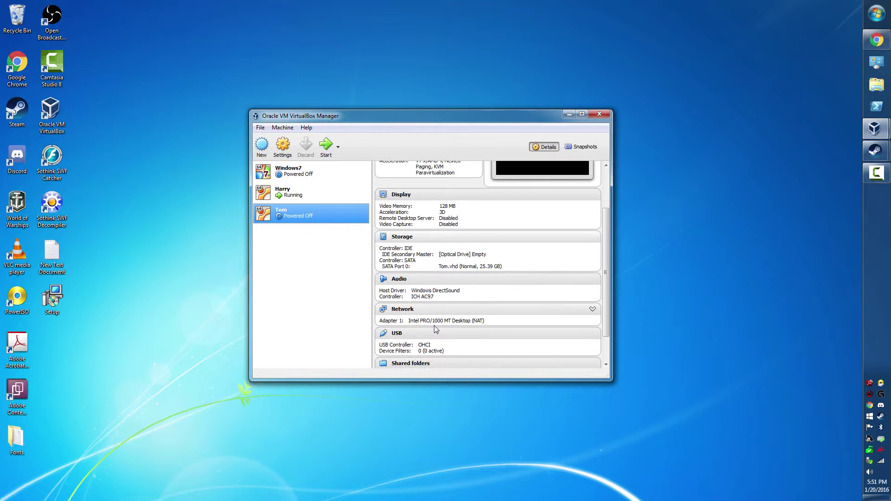
click(453, 255)
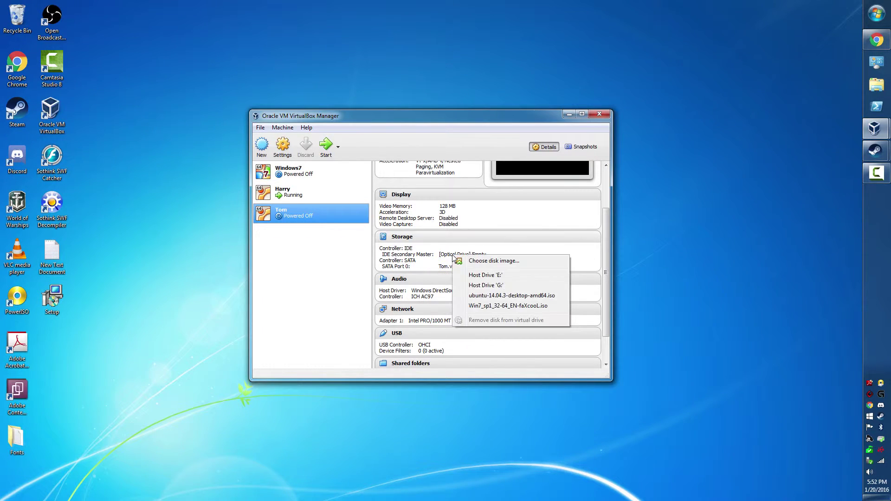
click(492, 297)
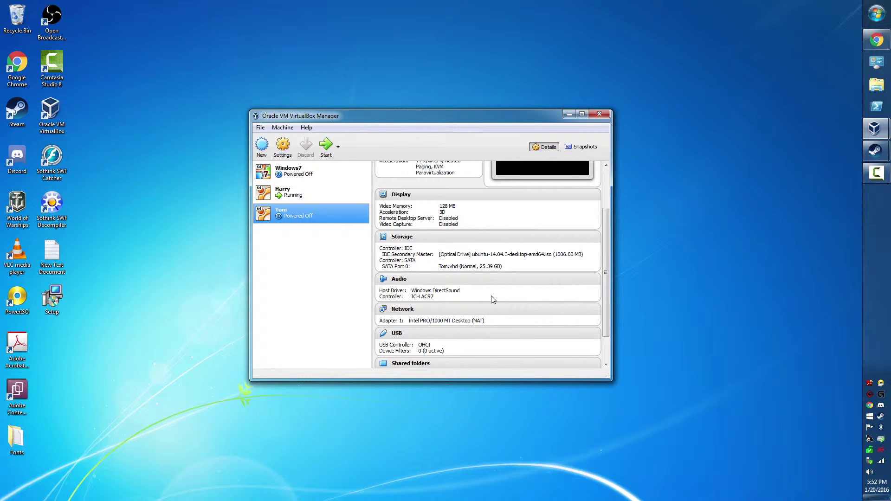
Step: Start the Tom virtual machine, reposition its window and dismiss the keyboard capture and mouse integration notices
double_click(304, 212)
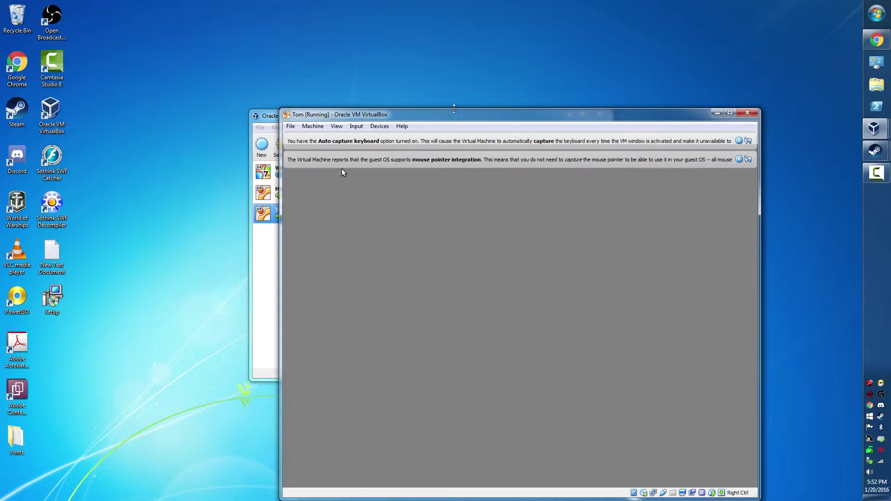
drag(464, 117, 449, 98)
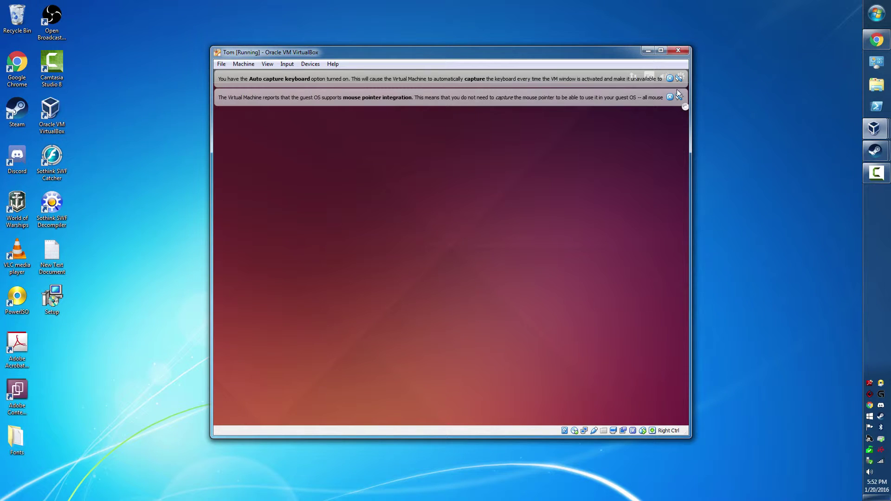
click(669, 96)
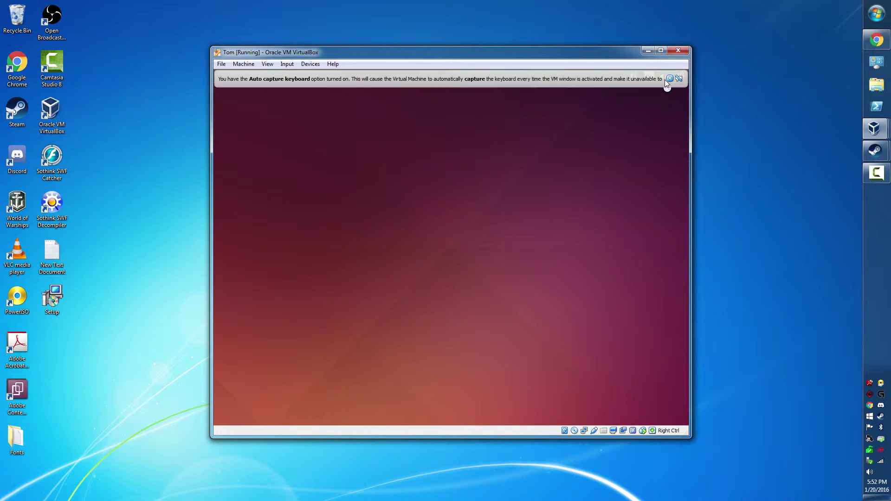
click(669, 79)
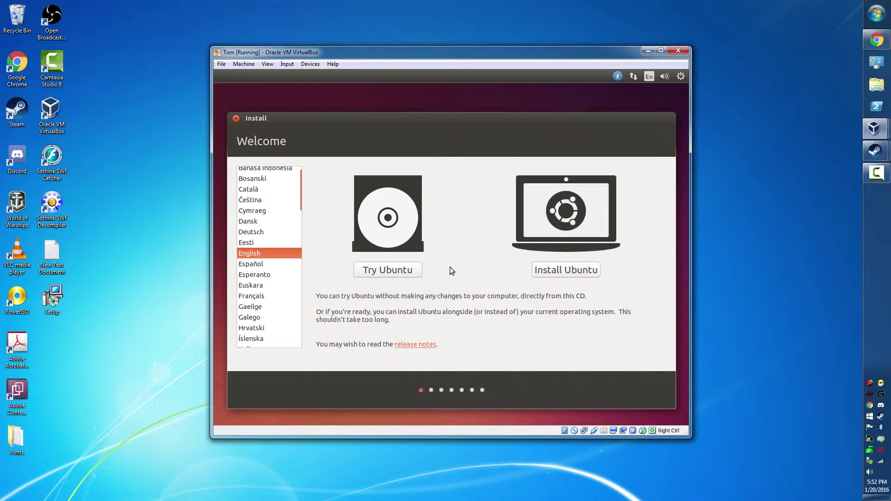
Step: Install Ubuntu with updates downloaded during installation, choosing to erase the disk and approving the partition changes
click(556, 268)
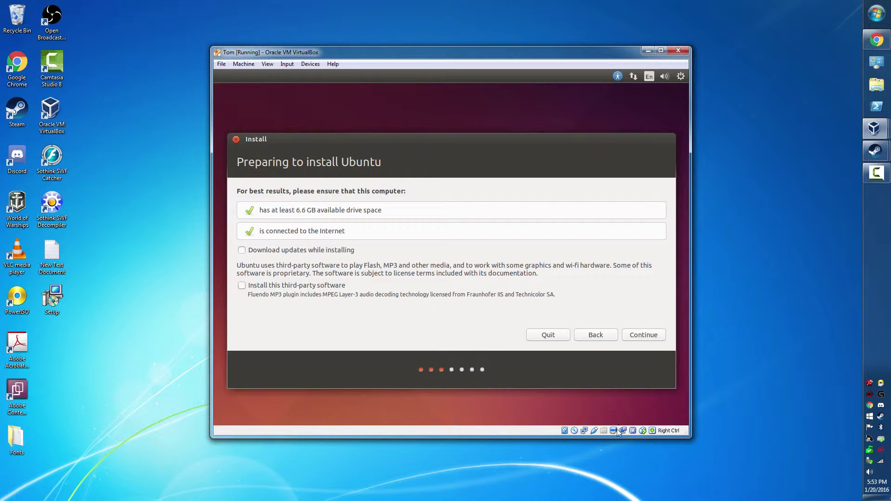
mouse_move(587, 431)
click(246, 250)
click(647, 335)
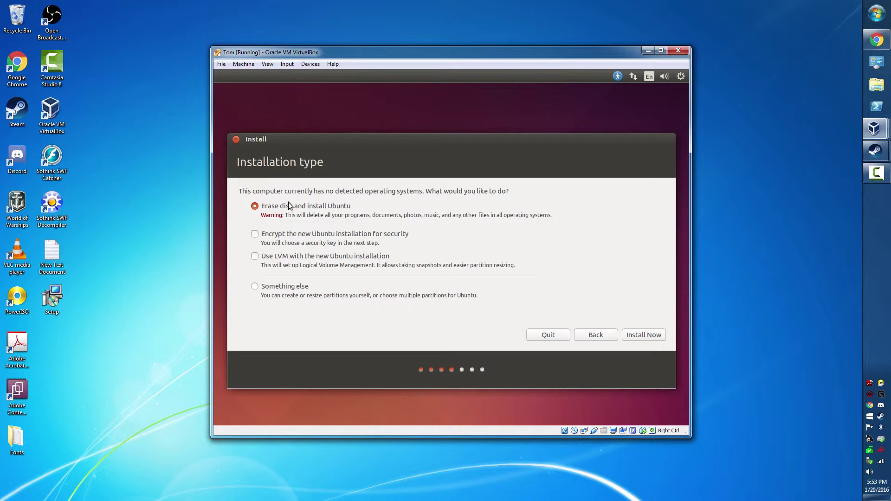
click(661, 340)
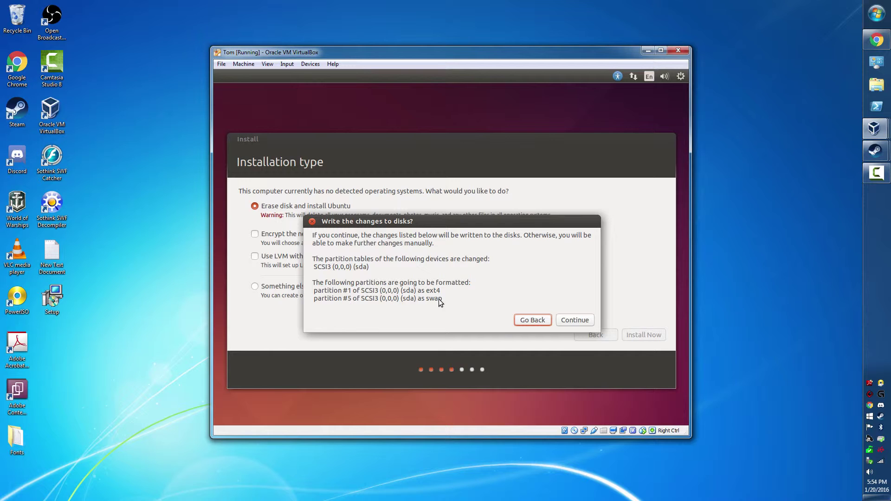
click(567, 323)
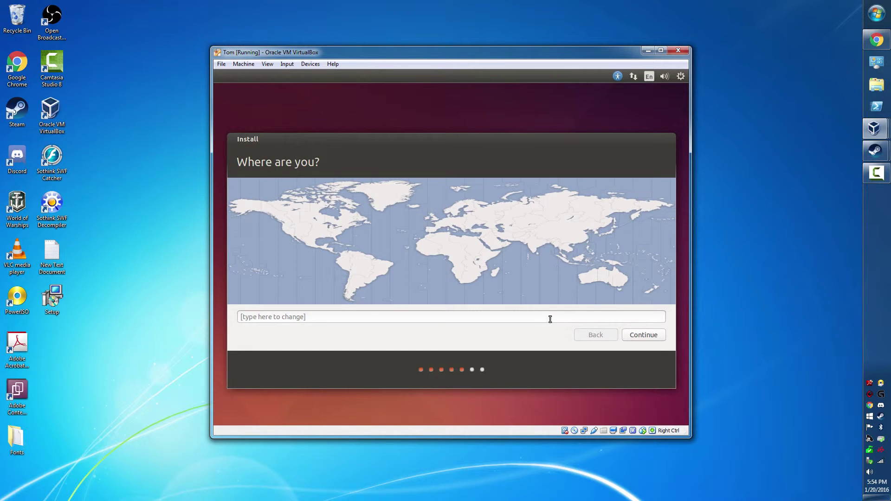
Step: Set the location to Toronto (Ontario, Canada) and accept the English (US) keyboard layout
click(360, 314)
text(toronto)
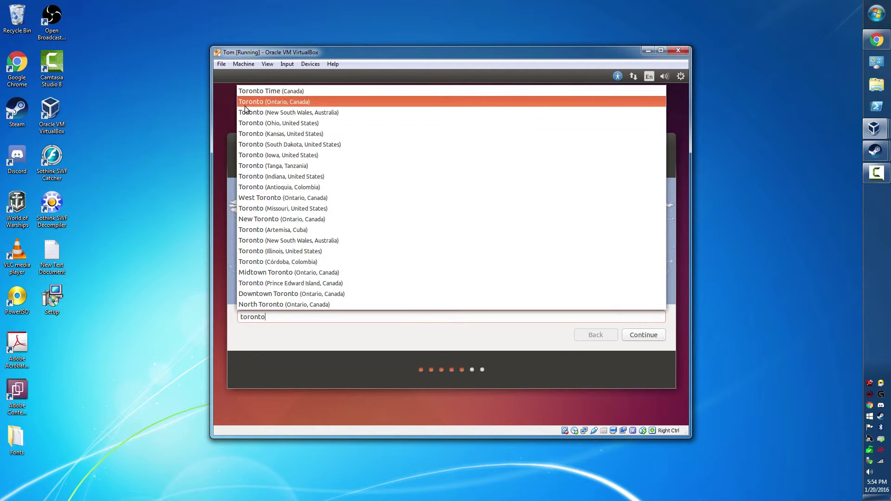
click(255, 102)
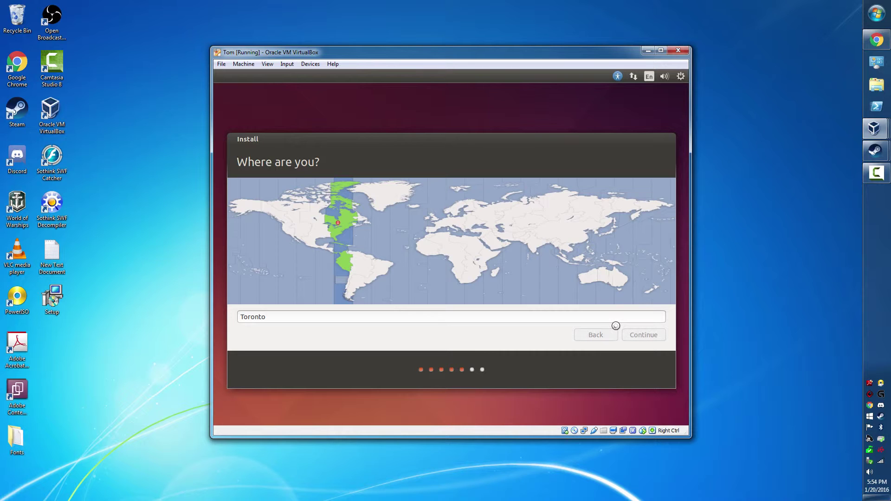
click(599, 333)
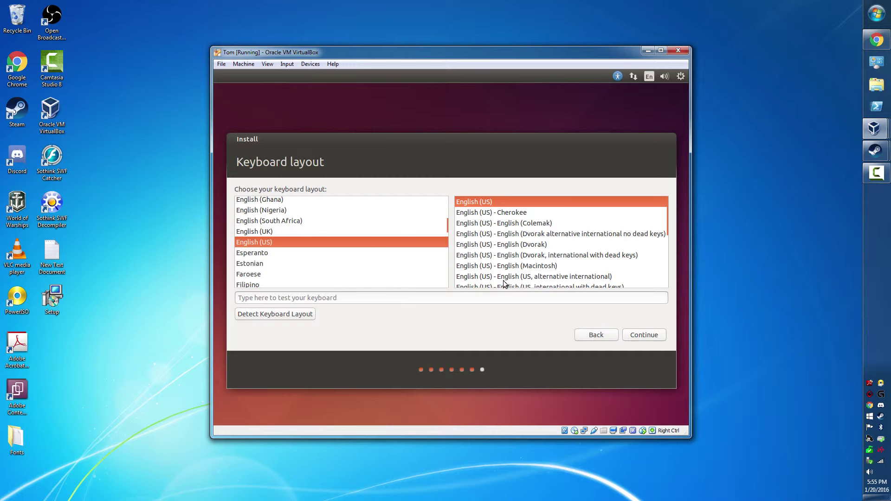
click(647, 340)
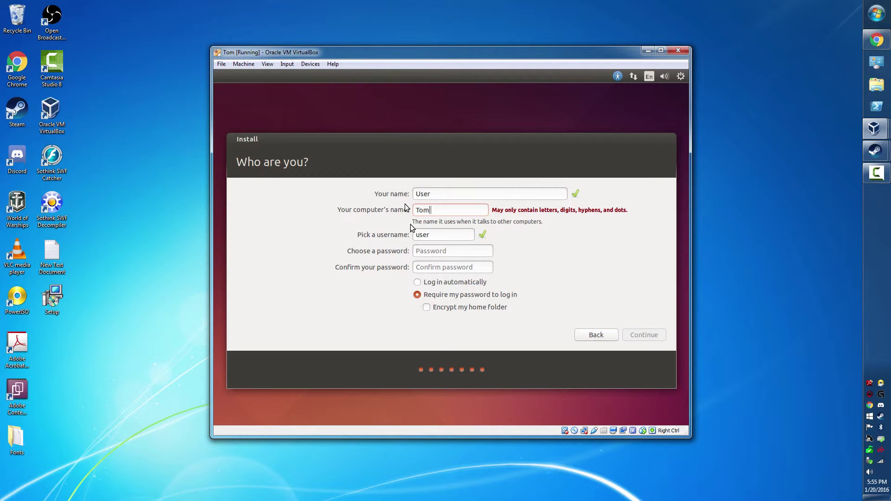
Step: Complete the account details for the username user with automatic login, entering and confirming the account password
click(437, 234)
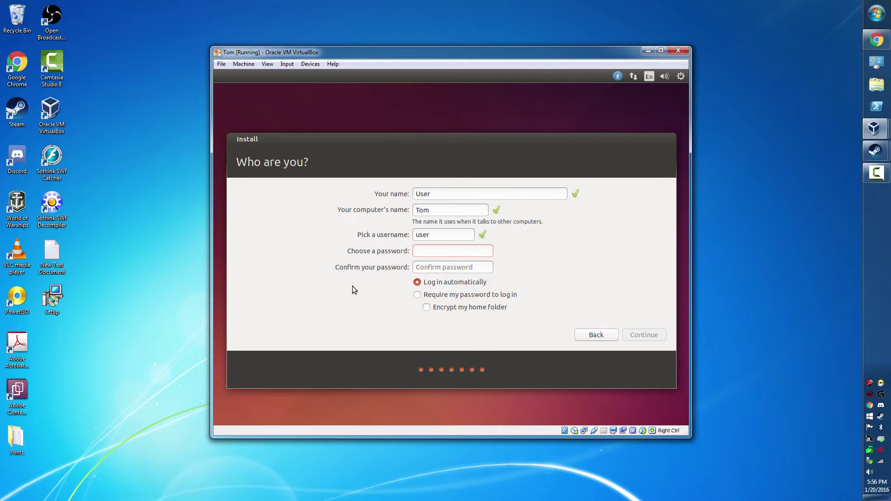
text(********)
key(Tab)
text(********)
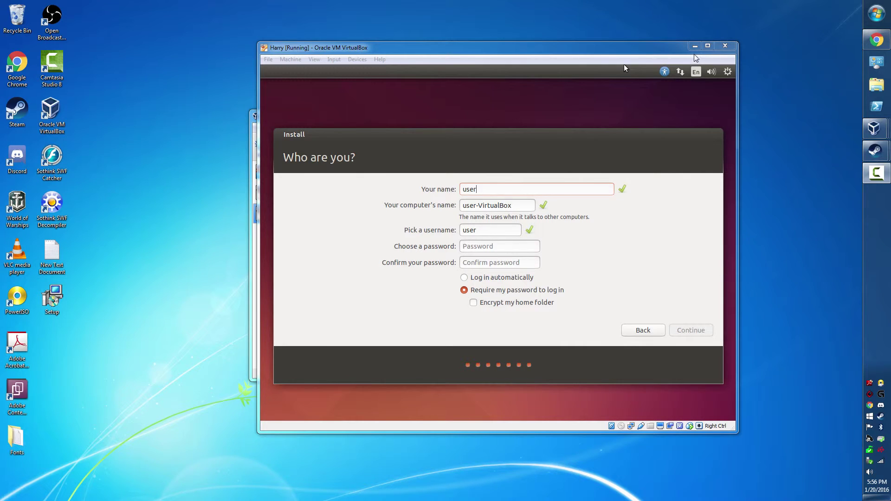
Step: Minimize the Harry virtual machine's window and bring the Tom virtual machine's window to the front
click(694, 50)
click(874, 128)
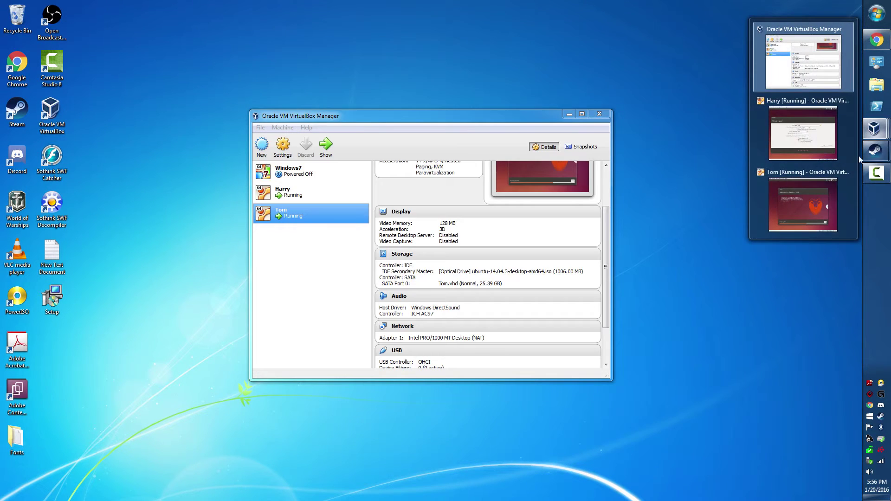
click(815, 207)
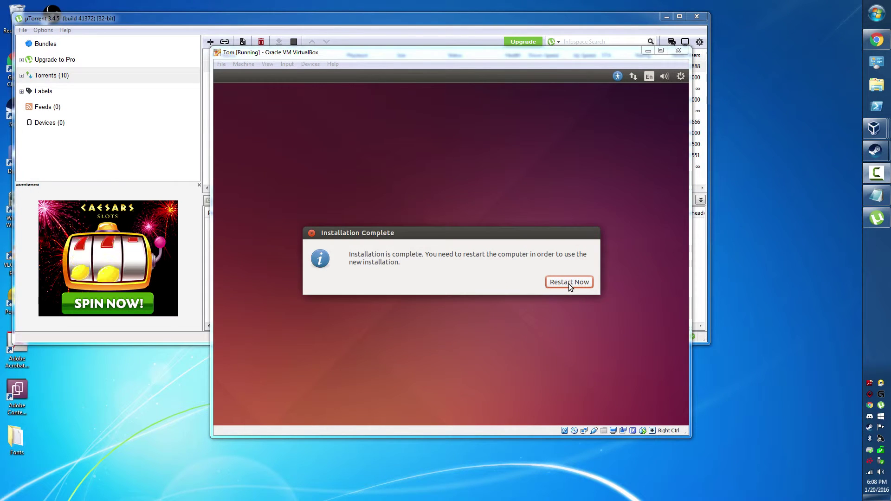
Step: Restart Tom into the new Ubuntu installation and enlarge the virtual machine's window
click(569, 284)
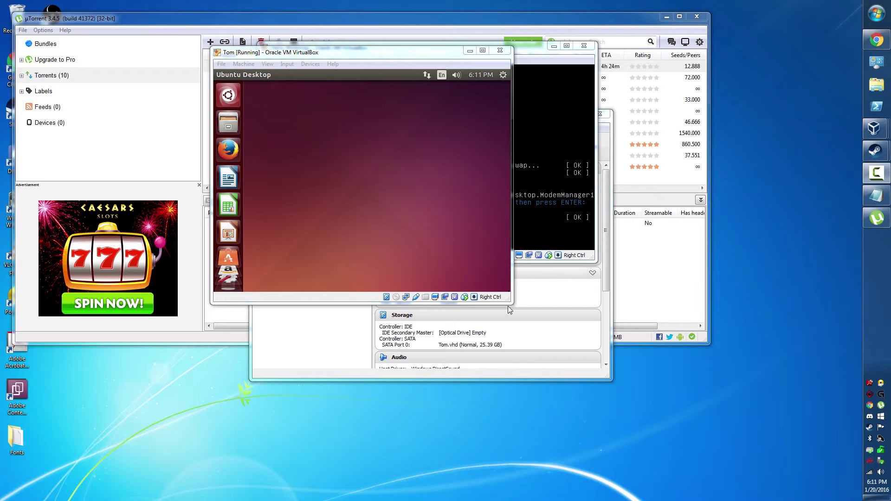
drag(508, 301, 629, 362)
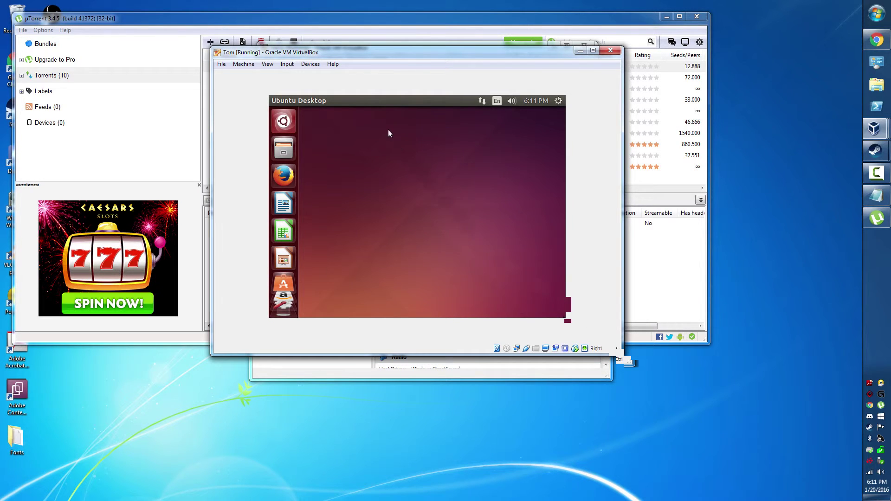
Step: Insert the Guest Additions CD image into Tom and run its installer, authenticating with the account password
click(317, 65)
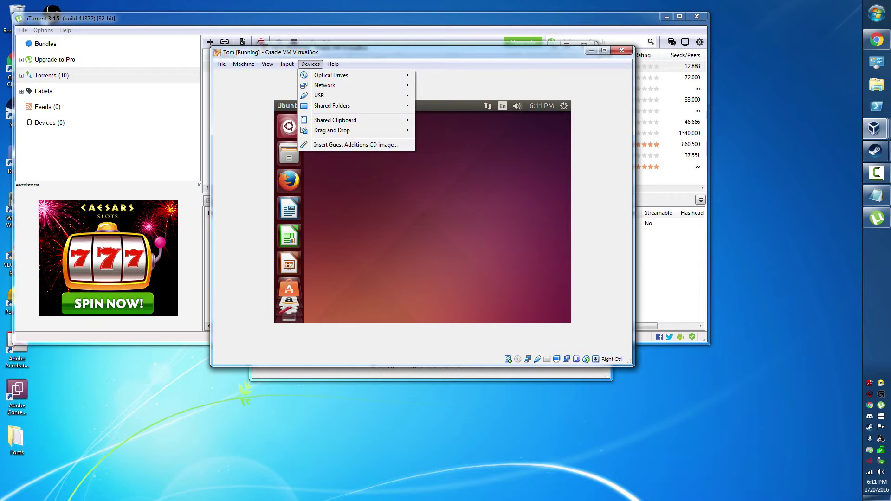
click(374, 145)
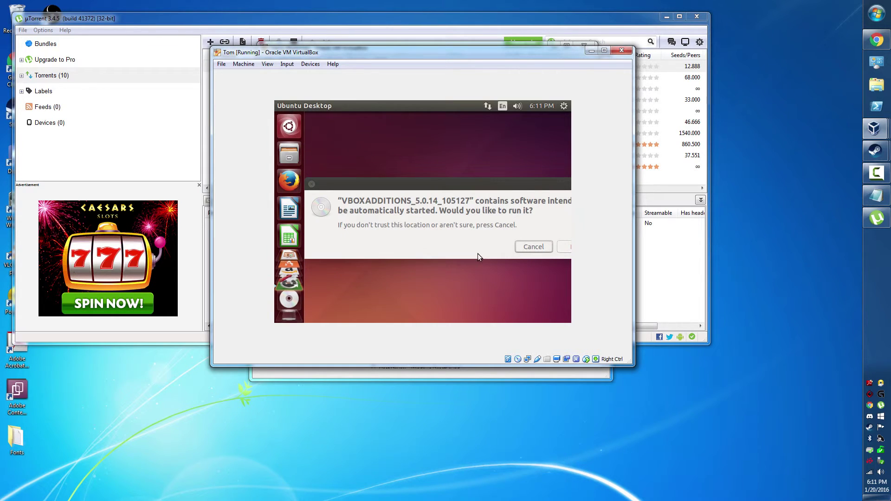
click(562, 247)
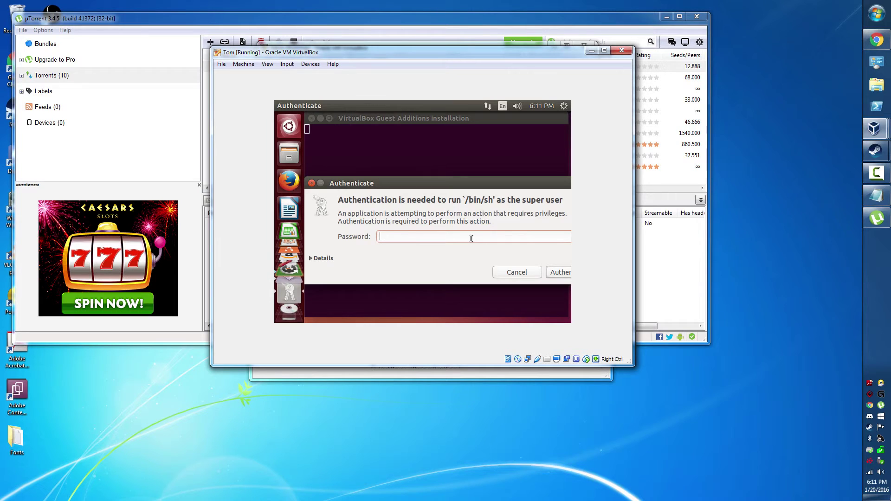
text(••)
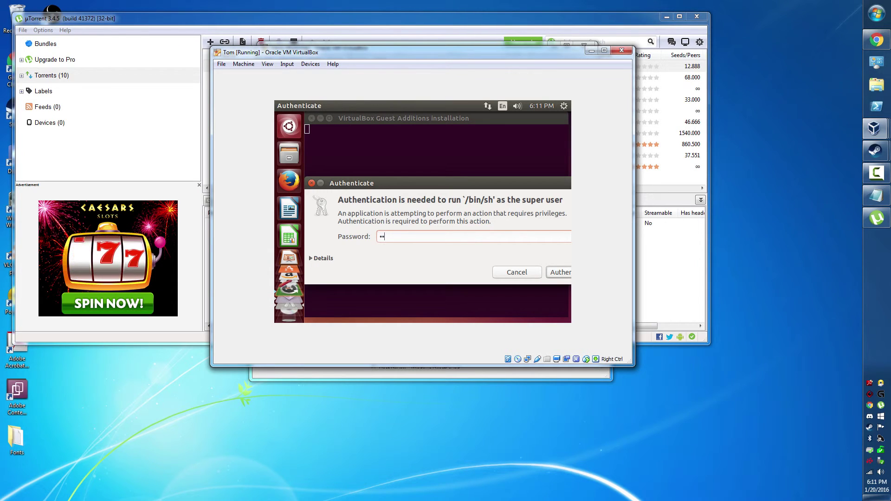
text(••••••)
key(Return)
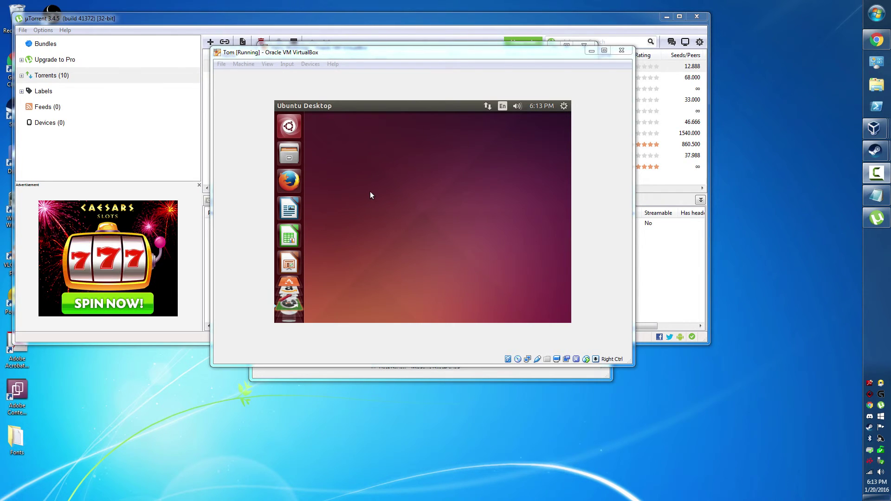
Step: Restart the Ubuntu guest to load the Guest Additions and enlarge Tom's window so the desktop resizes with it
click(564, 108)
click(483, 218)
click(400, 227)
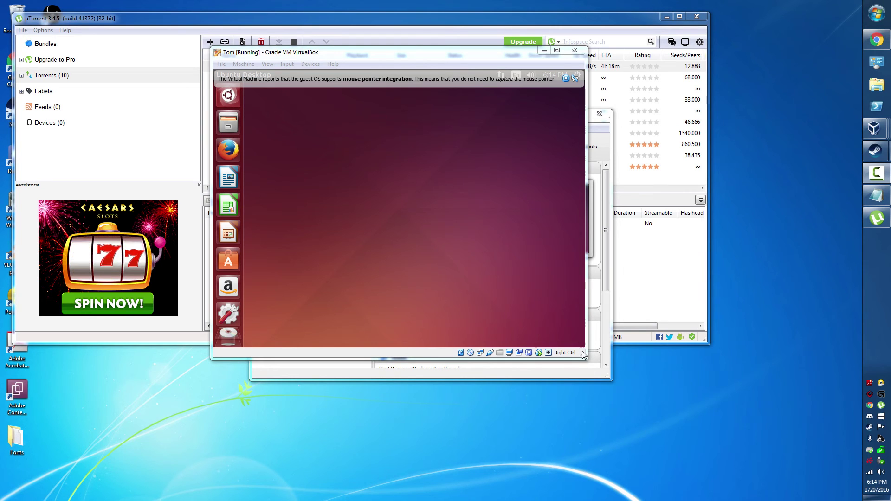
drag(581, 353, 802, 462)
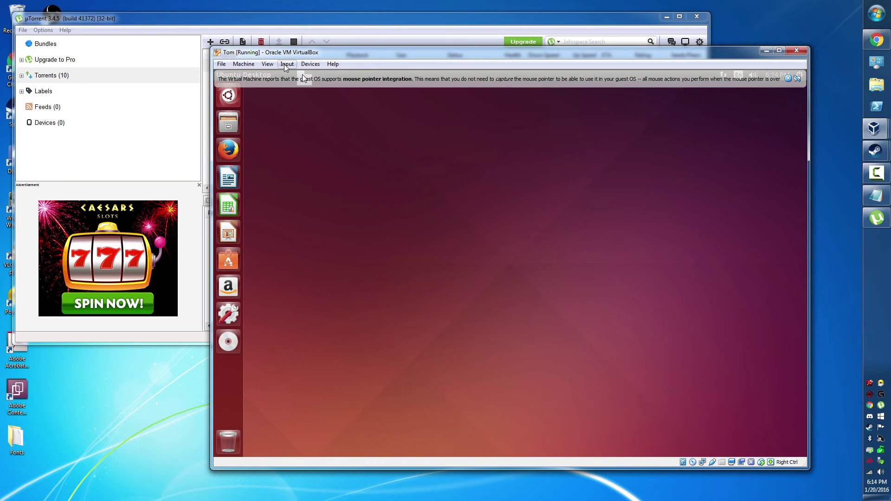
right_click(340, 201)
click(308, 173)
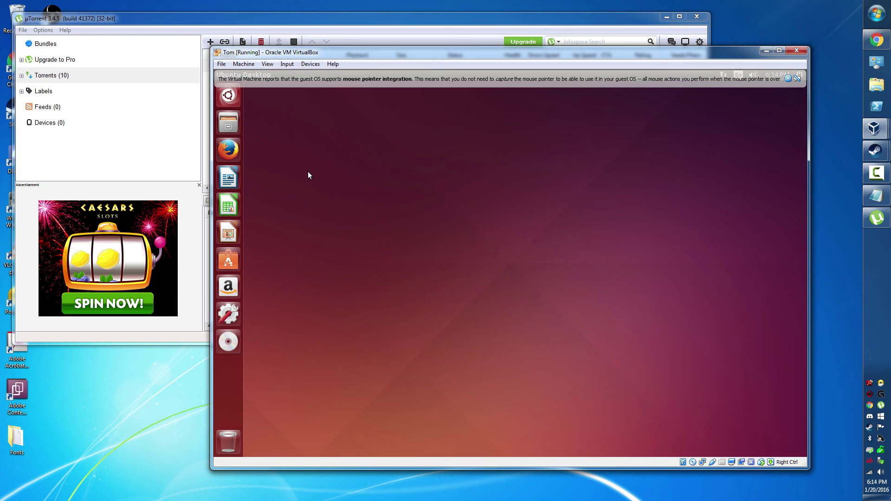